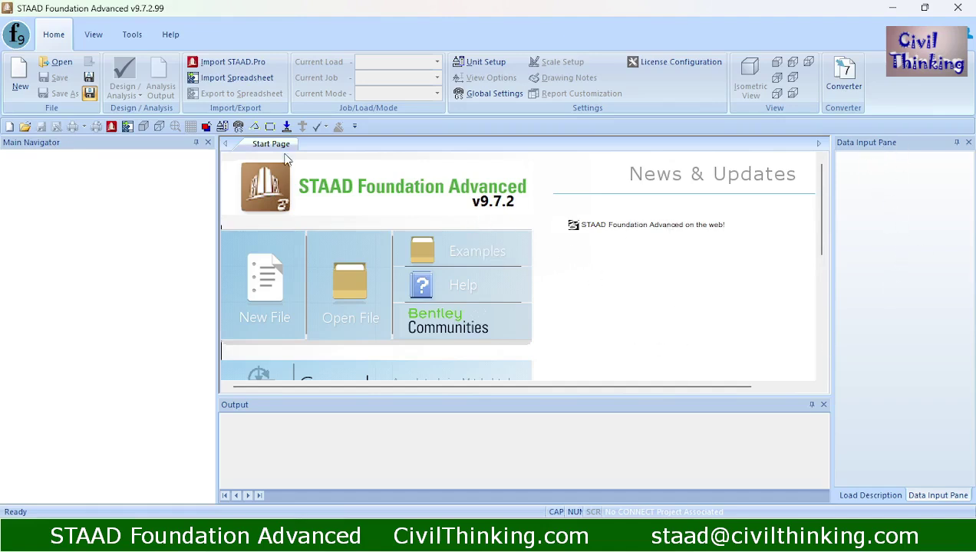
- Open Unit Setup and reset the units to English, then to SI defaults (m, kN, kNm, mm, kN/m)
{"action": "scroll", "coordinate": [622, 288], "scroll_direction": "down", "scroll_amount": 1}
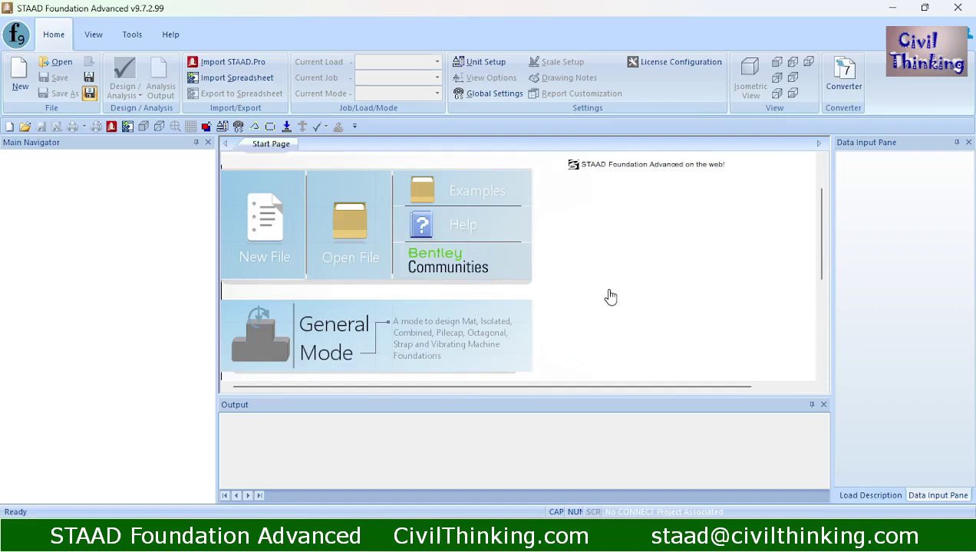
{"action": "scroll", "coordinate": [614, 300], "scroll_direction": "down", "scroll_amount": 3}
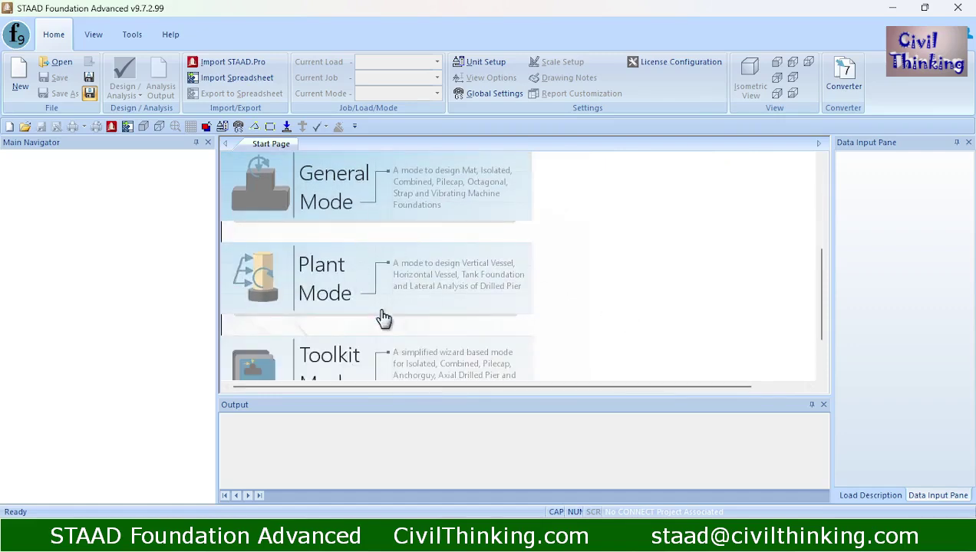
{"action": "scroll", "coordinate": [375, 337], "scroll_direction": "down", "scroll_amount": 1}
{"action": "scroll", "coordinate": [630, 280], "scroll_direction": "up", "scroll_amount": 4}
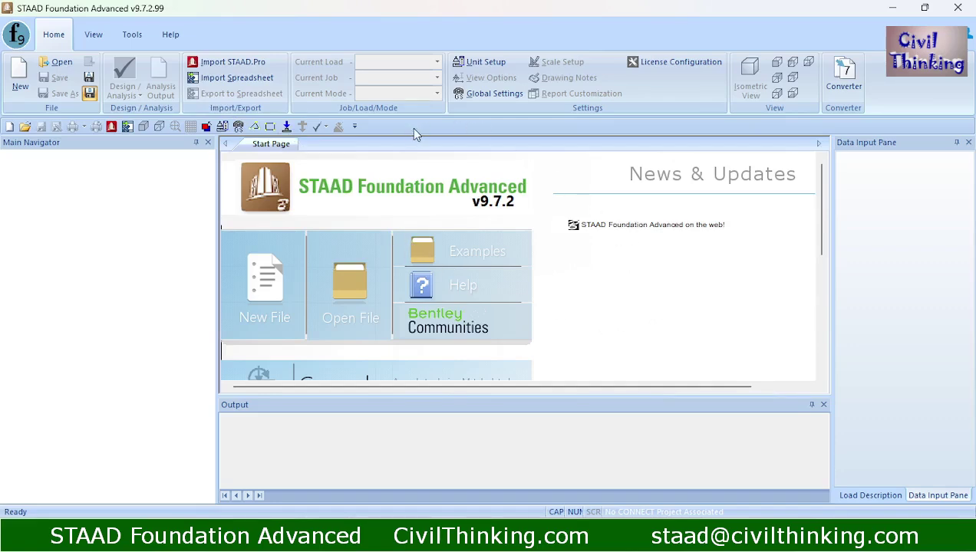
{"action": "left_click", "coordinate": [483, 68]}
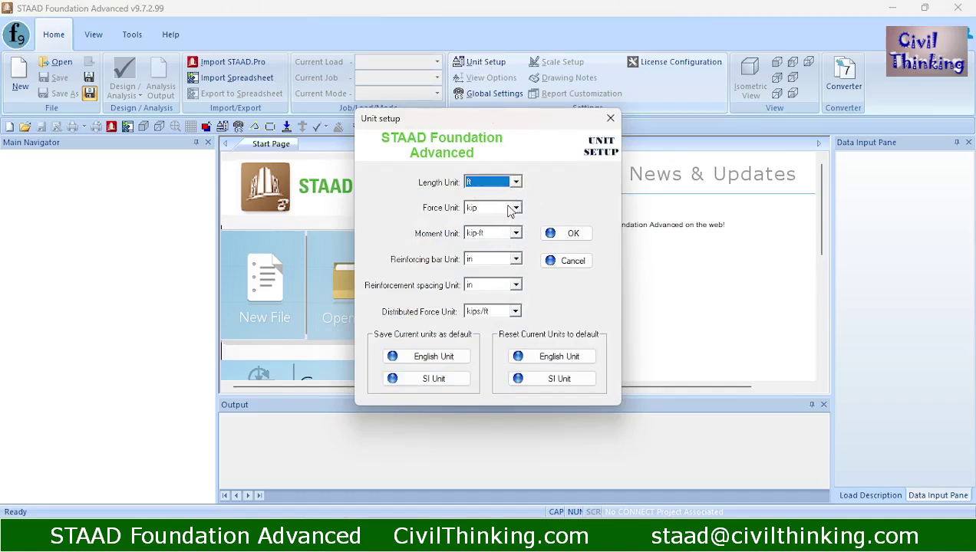
{"action": "left_click", "coordinate": [552, 359]}
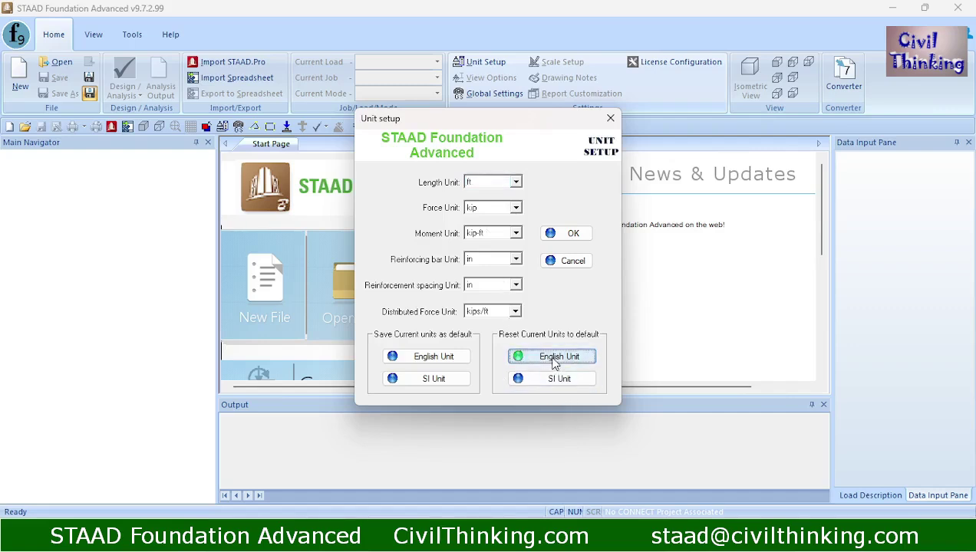
{"action": "left_click", "coordinate": [553, 380]}
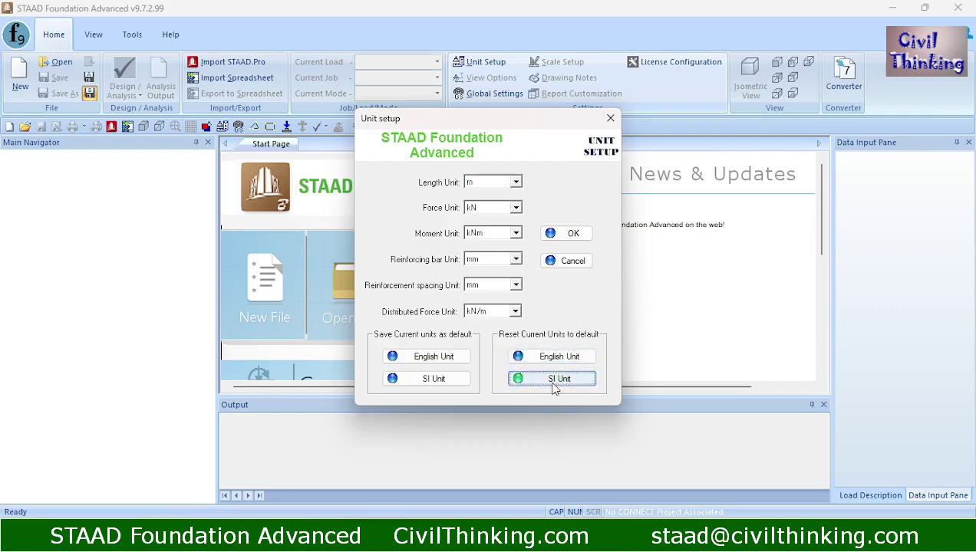
- Check the unit dropdowns, keeping m for length, kN for force, mm for bars and spacing, and kN/m for distributed force
{"action": "left_click", "coordinate": [507, 183]}
{"action": "left_click", "coordinate": [506, 183]}
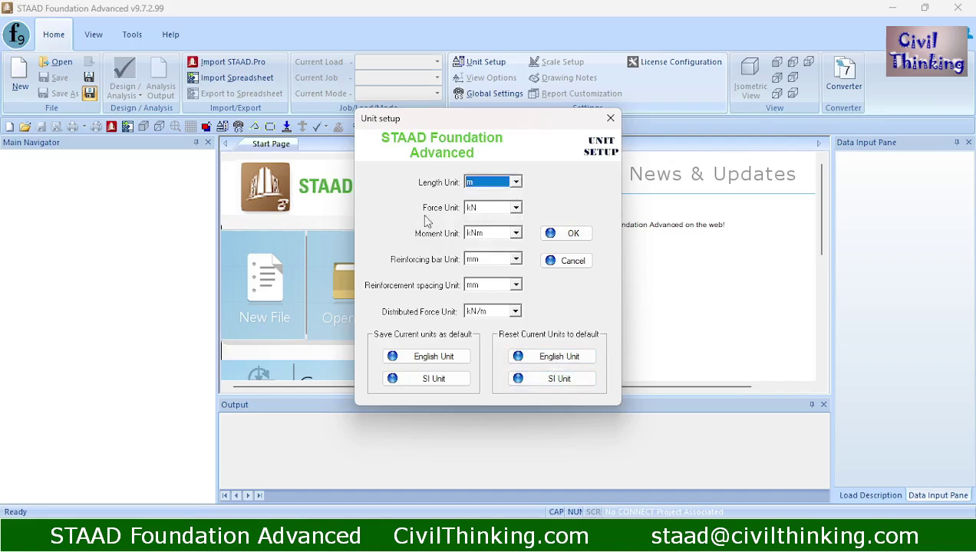
{"action": "left_click", "coordinate": [500, 212]}
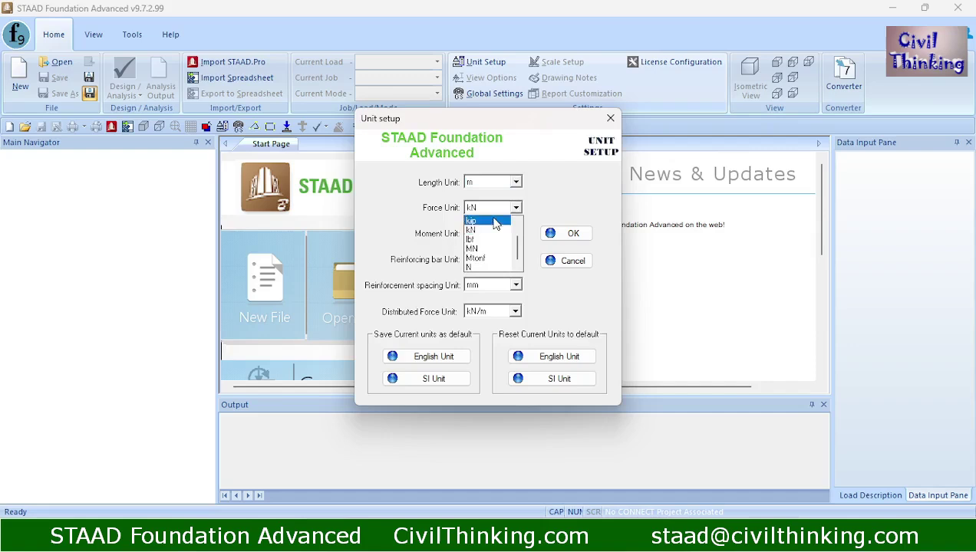
{"action": "left_click", "coordinate": [488, 255]}
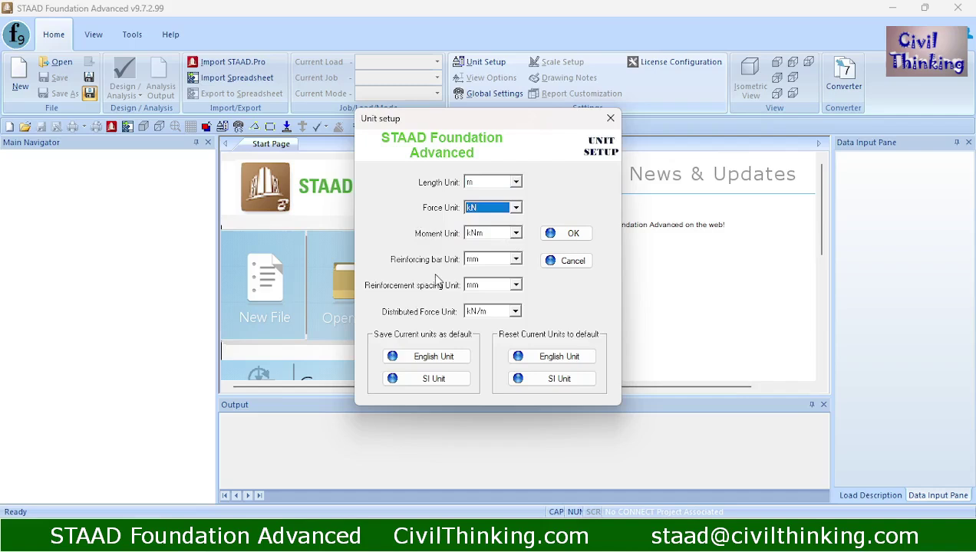
{"action": "left_click", "coordinate": [493, 262]}
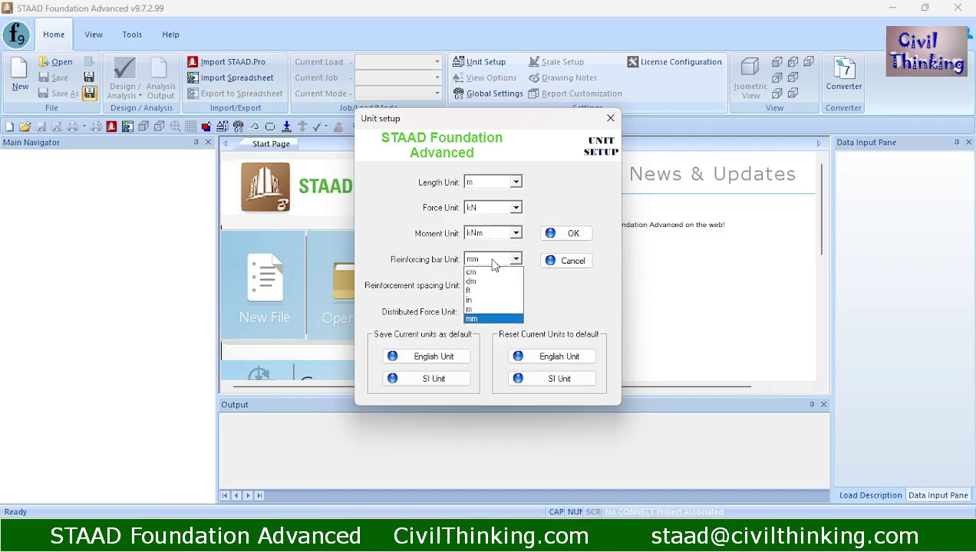
{"action": "left_click", "coordinate": [494, 263]}
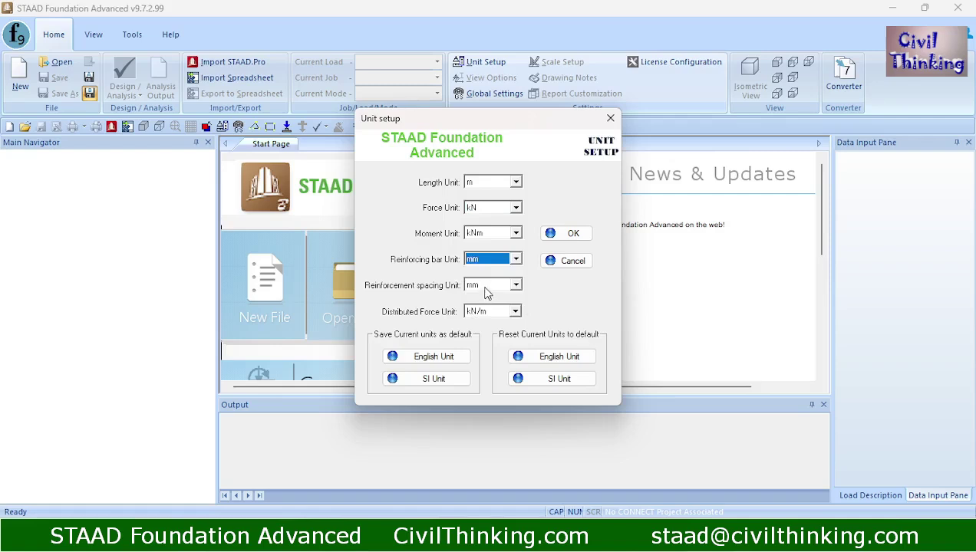
{"action": "left_click", "coordinate": [485, 291]}
{"action": "left_click", "coordinate": [486, 292]}
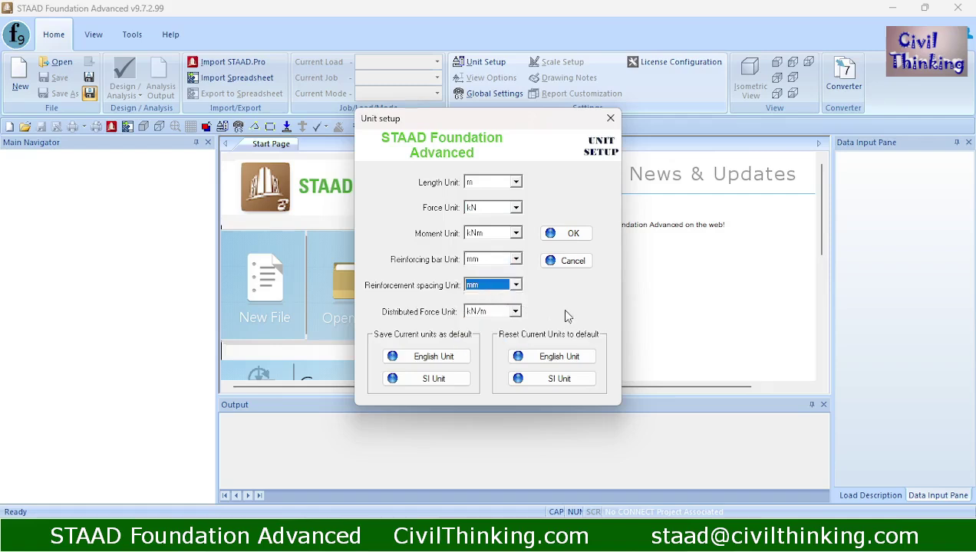
{"action": "left_click", "coordinate": [495, 314]}
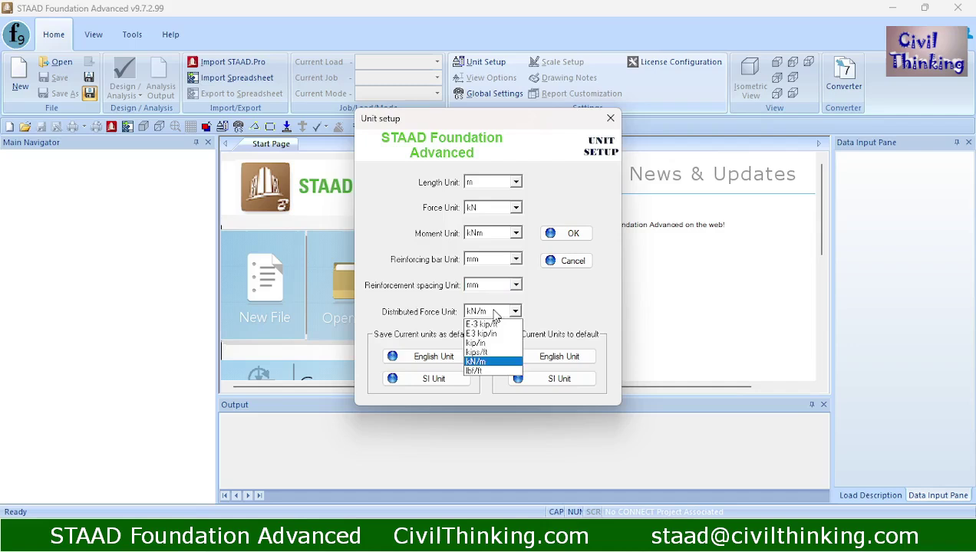
{"action": "left_click", "coordinate": [495, 314]}
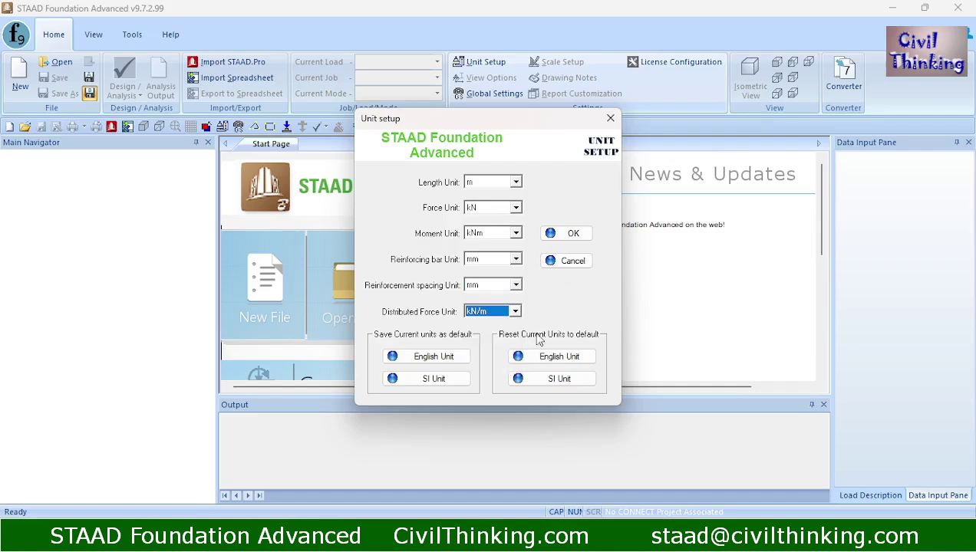
- Reapply the SI defaults after an English reset and confirm the units with OK
{"action": "left_click", "coordinate": [548, 386]}
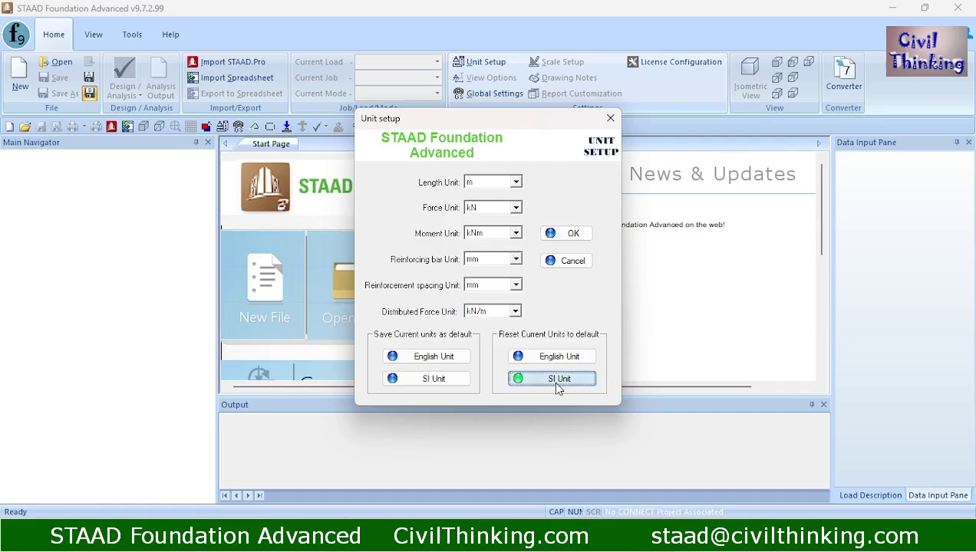
{"action": "left_click", "coordinate": [553, 360]}
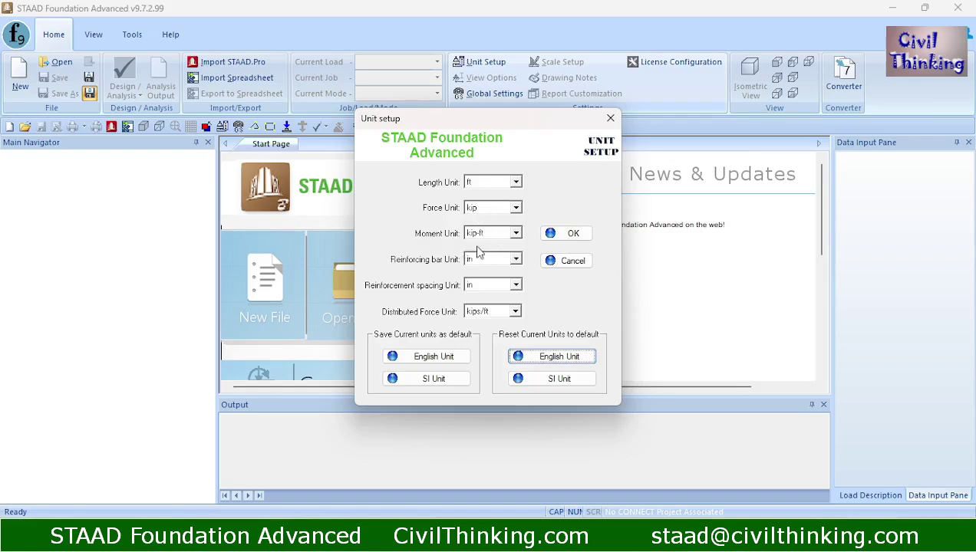
{"action": "left_click", "coordinate": [555, 381]}
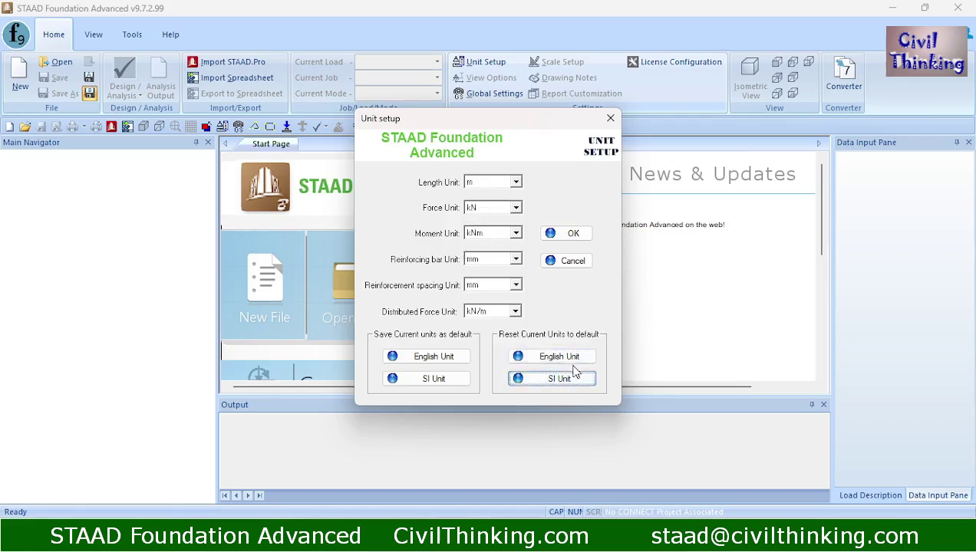
{"action": "left_click", "coordinate": [573, 236]}
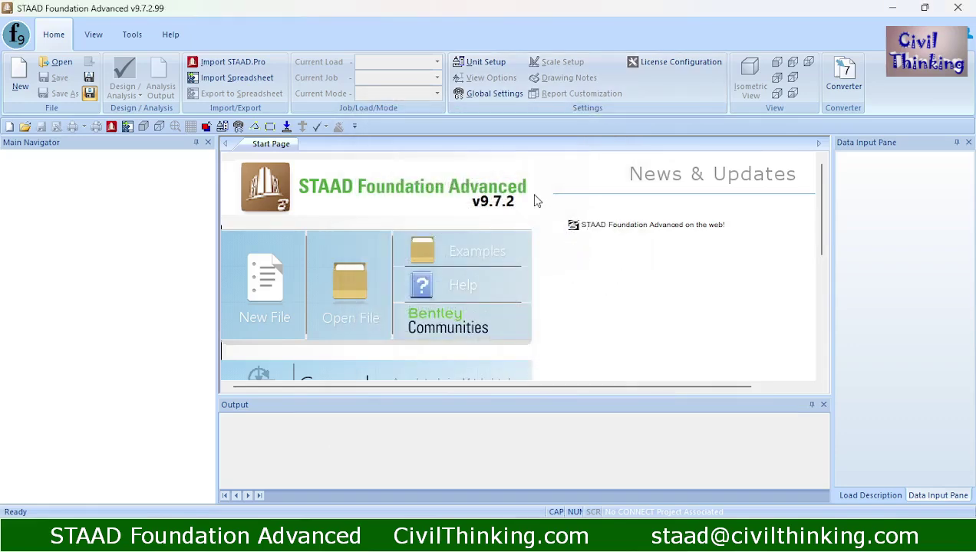
{"action": "left_click", "coordinate": [481, 93]}
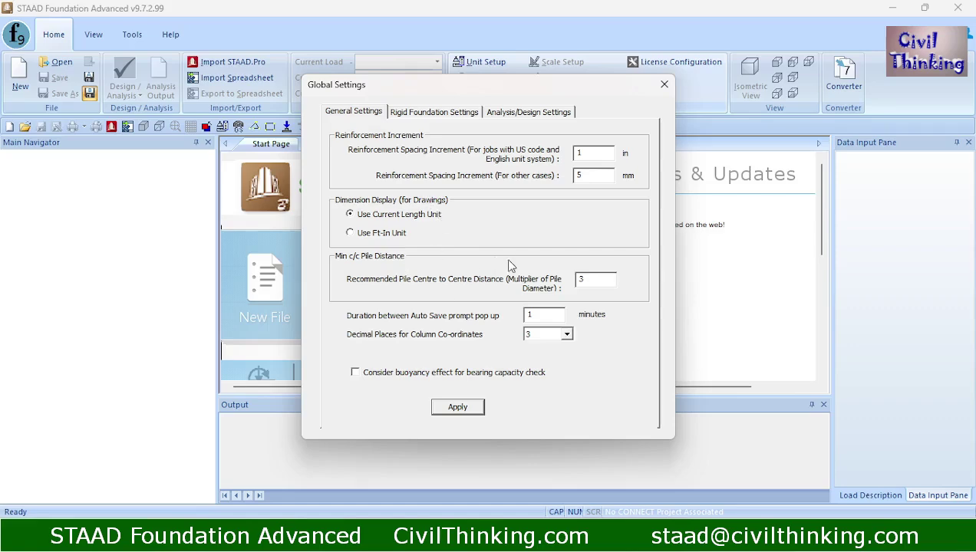
{"action": "left_click", "coordinate": [442, 120]}
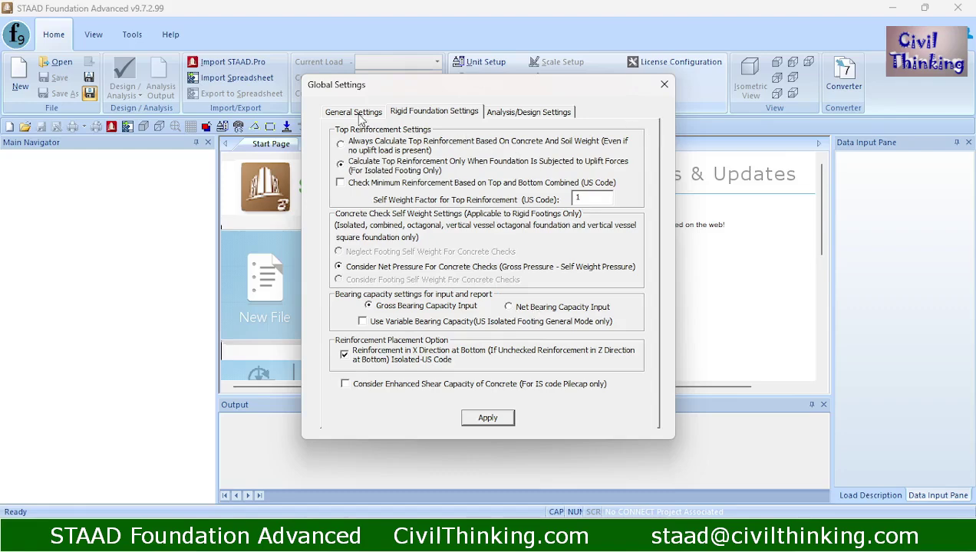
{"action": "left_click", "coordinate": [354, 114]}
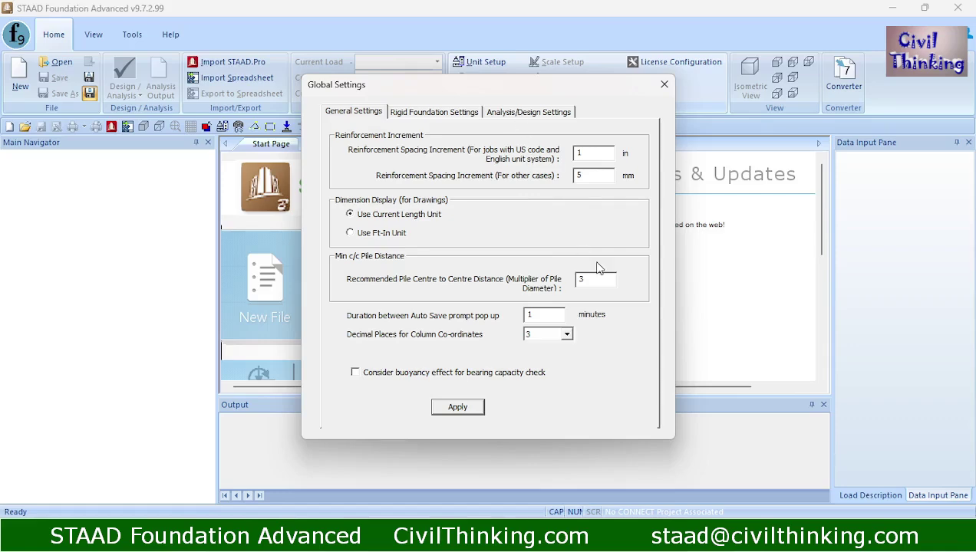
{"action": "left_click", "coordinate": [518, 119]}
{"action": "left_click", "coordinate": [457, 113]}
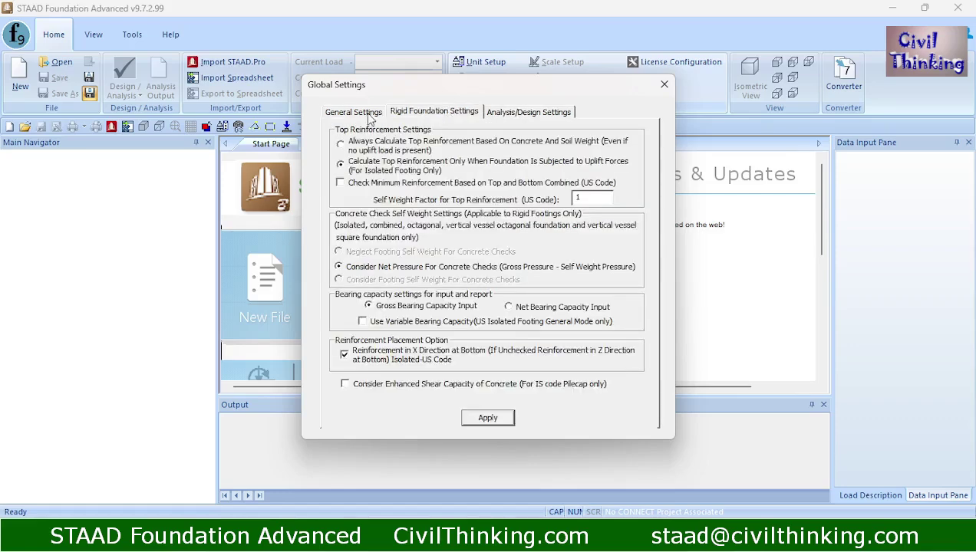
{"action": "left_click", "coordinate": [346, 114]}
{"action": "left_click", "coordinate": [663, 85]}
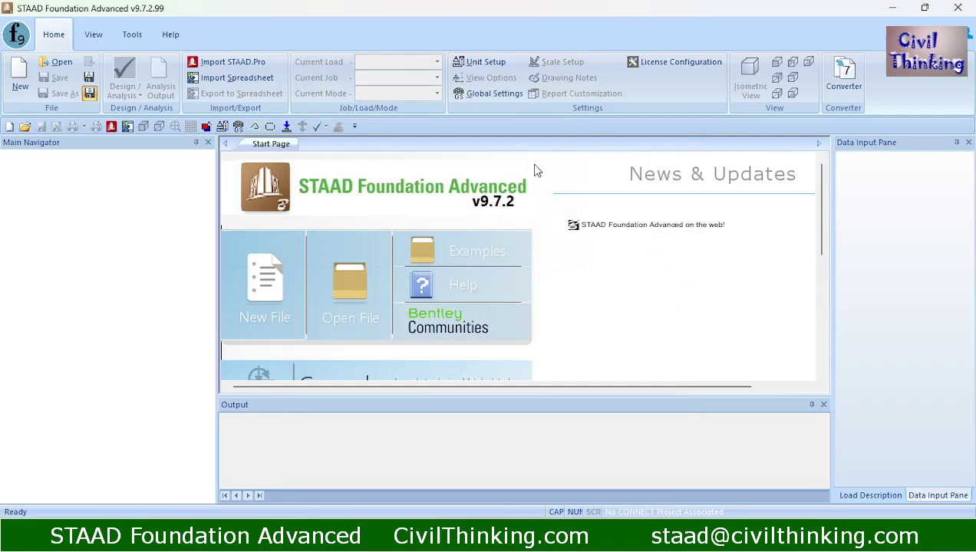
{"action": "left_click", "coordinate": [481, 64]}
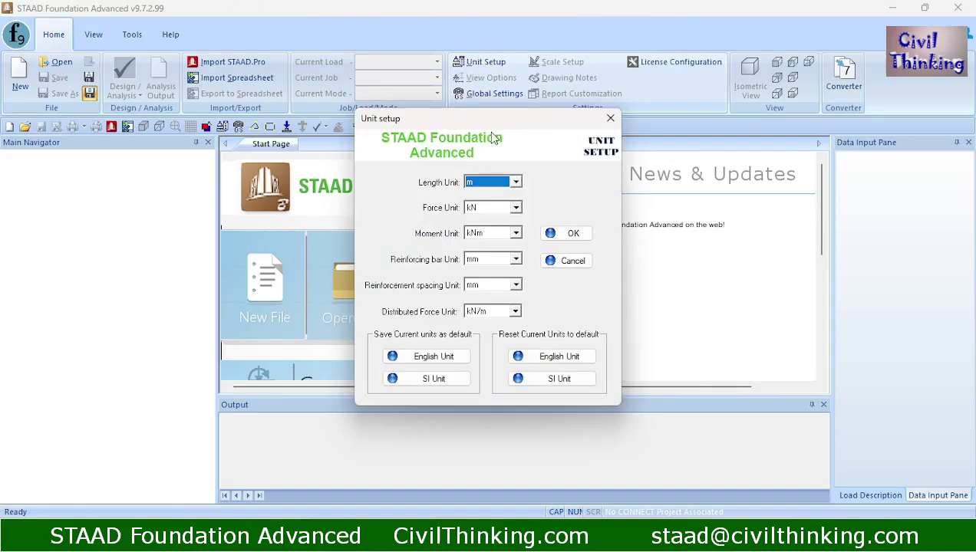
{"action": "left_click", "coordinate": [608, 119]}
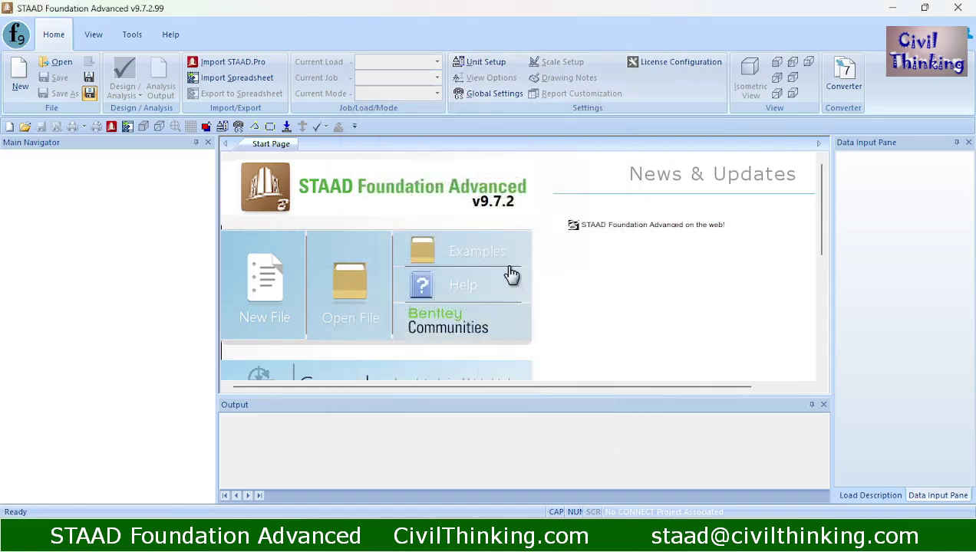
{"action": "scroll", "coordinate": [629, 315], "scroll_direction": "down", "scroll_amount": 4}
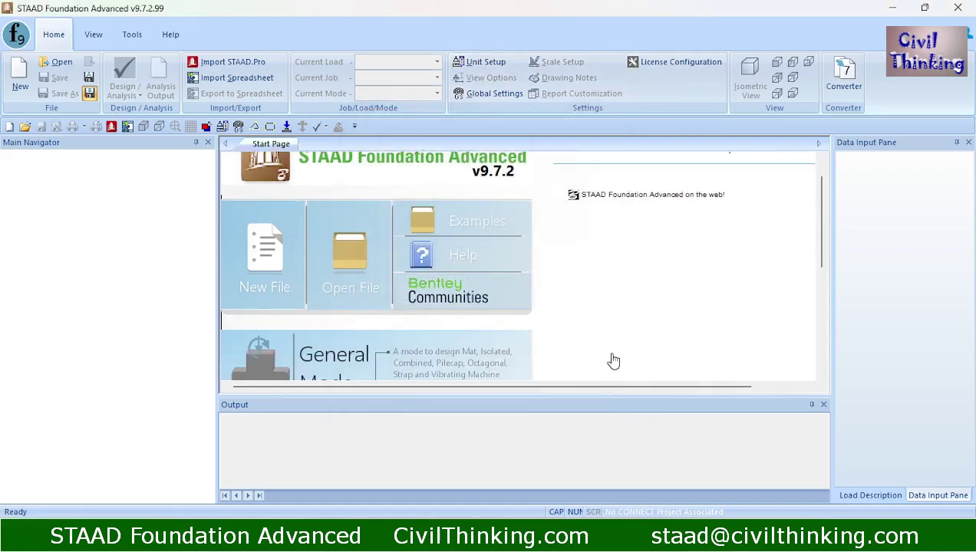
{"action": "scroll", "coordinate": [625, 299], "scroll_direction": "down", "scroll_amount": 3}
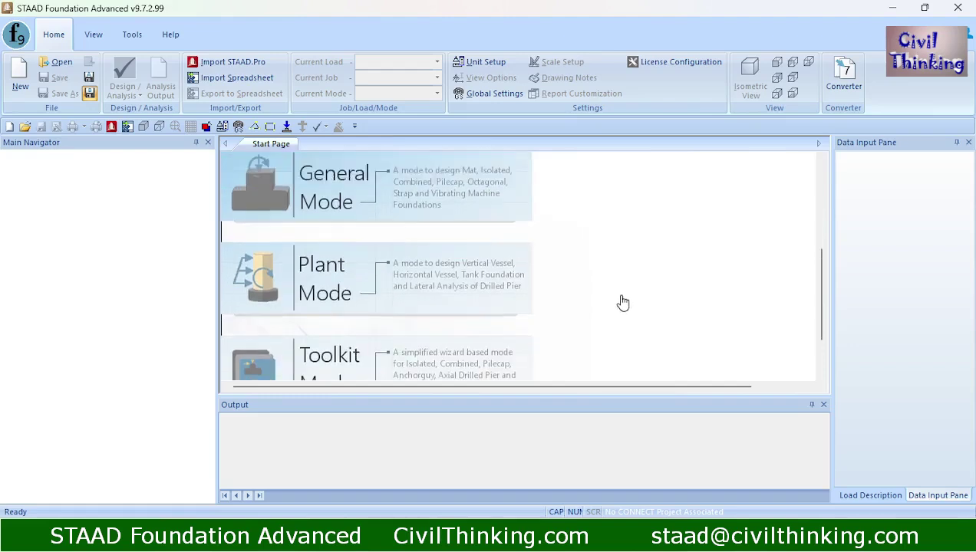